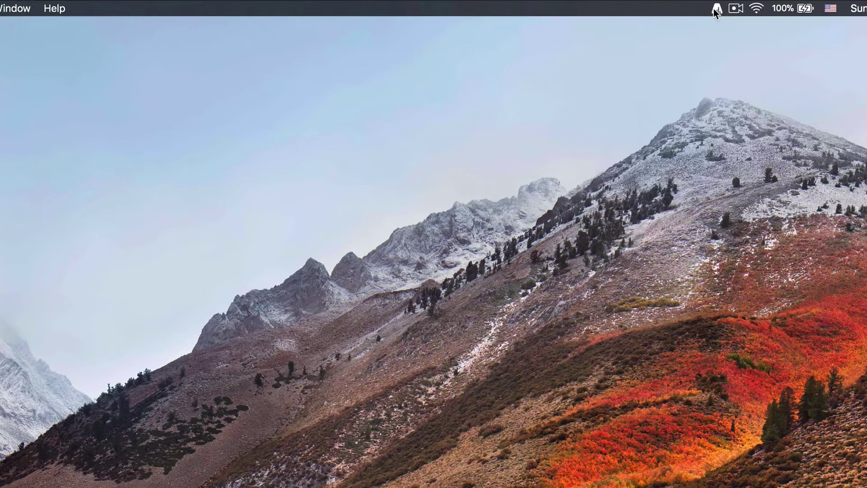
Confirm Reaper as Primary DAW on Port 1 in AudioSwift's Mixer preferences, then close them.
left_click(696, 8)
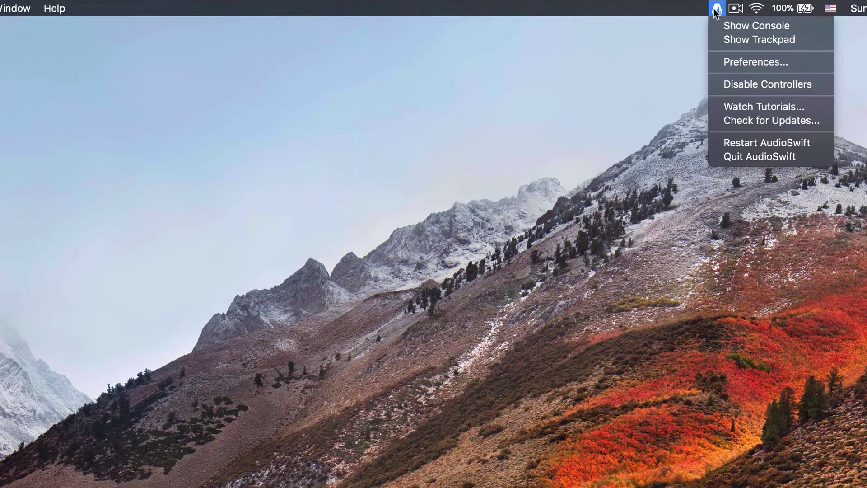
left_click(736, 63)
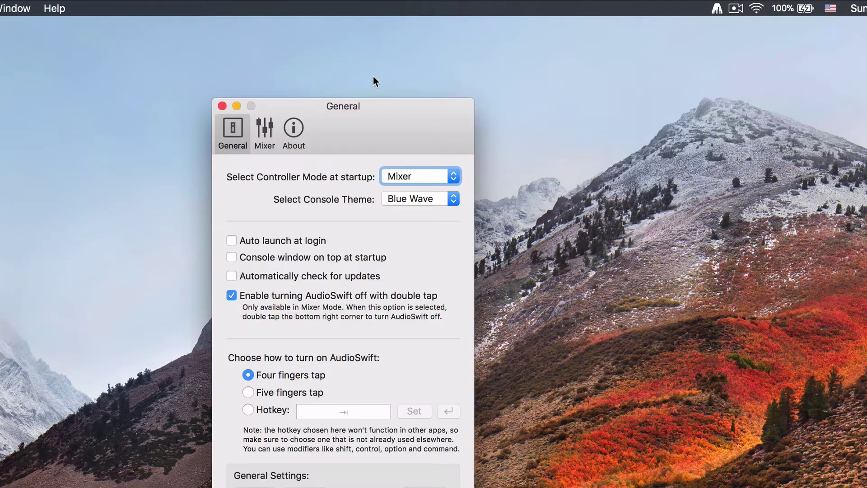
left_click(264, 128)
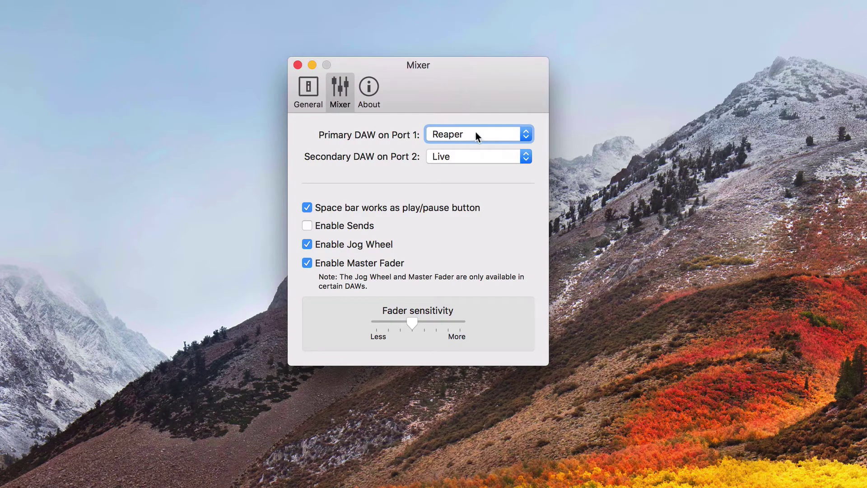
left_click(475, 134)
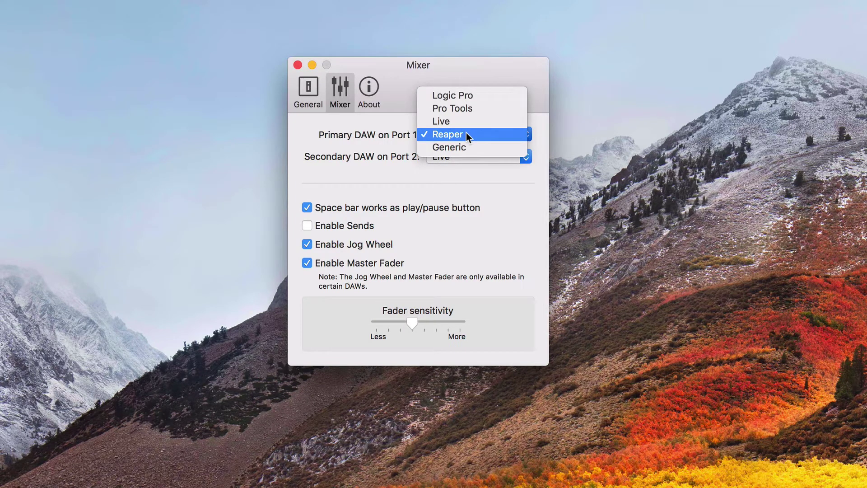
left_click(466, 133)
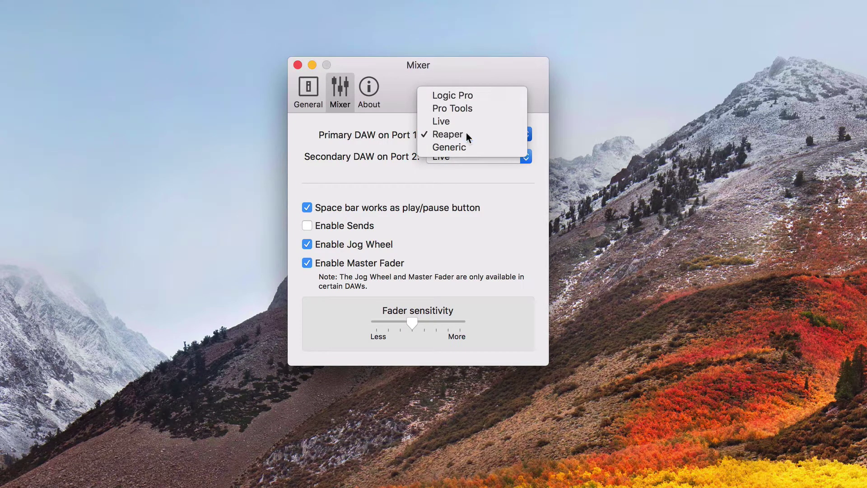
left_click(297, 65)
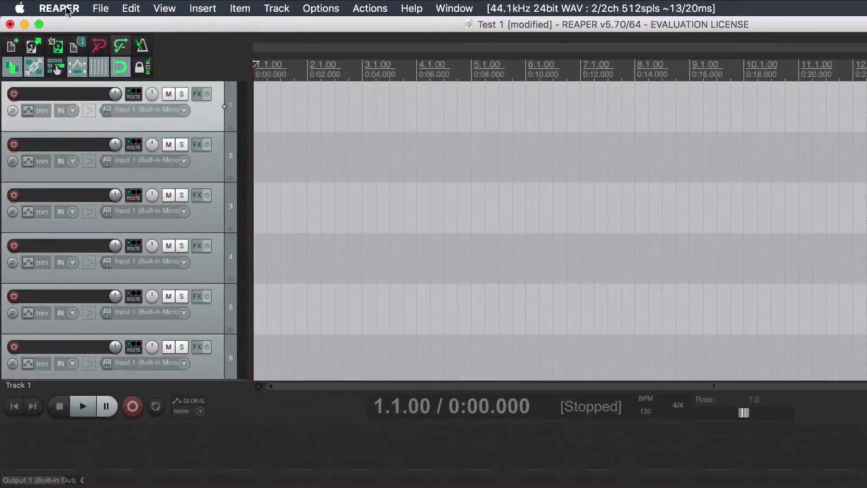
Open REAPER's Preferences on the Control/OSC/web page.
left_click(58, 8)
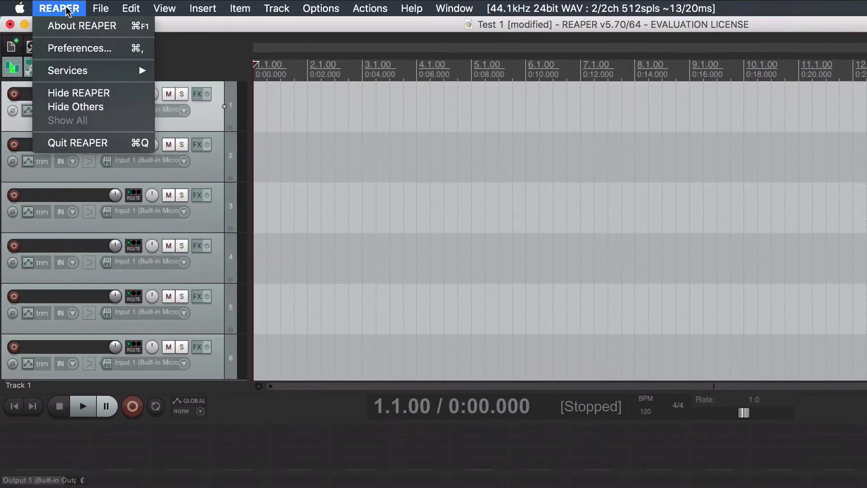
left_click(78, 49)
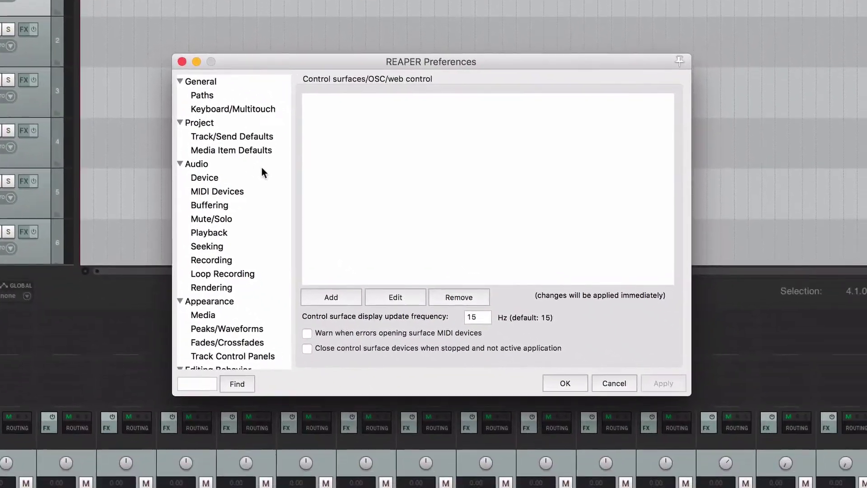
scroll(262, 169, "down", 5)
scroll(261, 167, "down", 5)
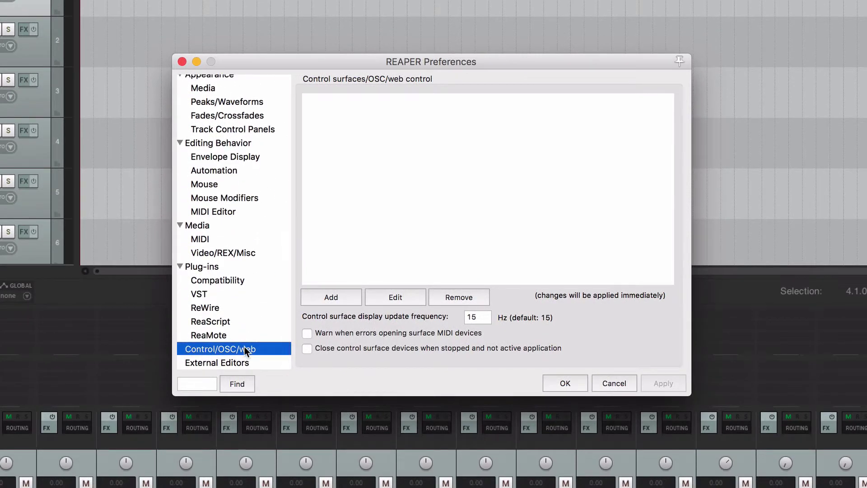
Add a Mackie Control Universal surface with AudioSwift 1 as MIDI input and output, and confirm.
left_click(329, 297)
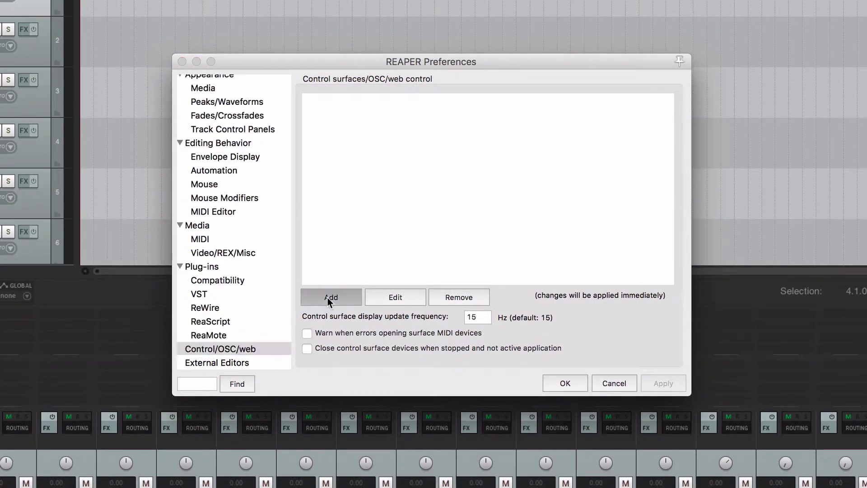
left_click(525, 34)
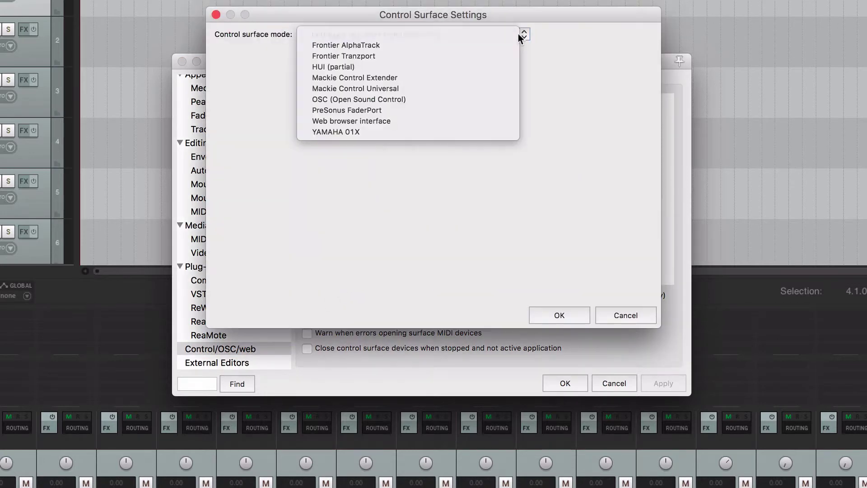
left_click(492, 88)
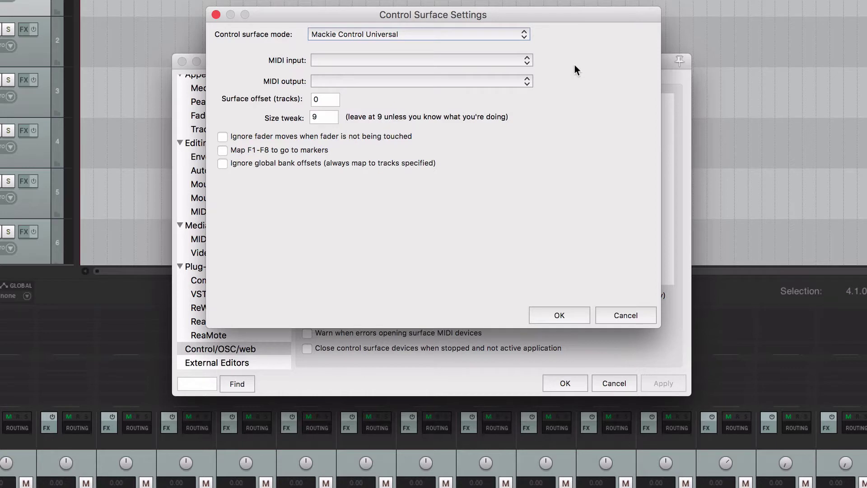
left_click(525, 60)
left_click(517, 69)
left_click(524, 79)
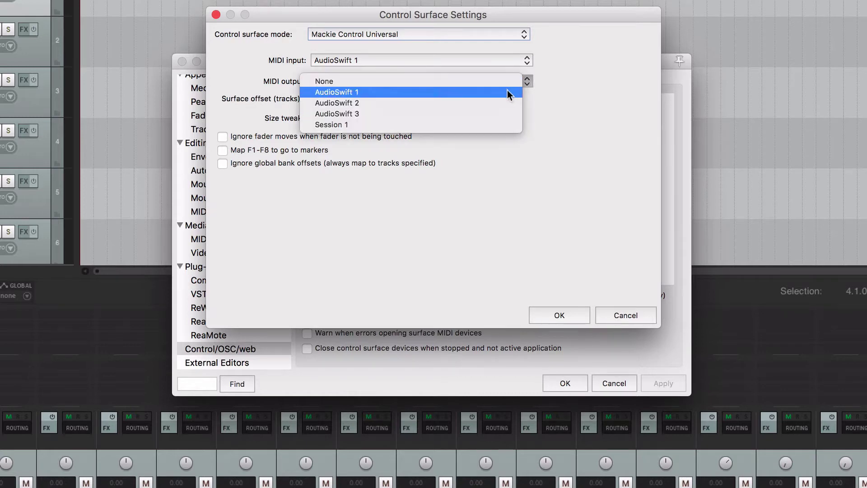
left_click(508, 92)
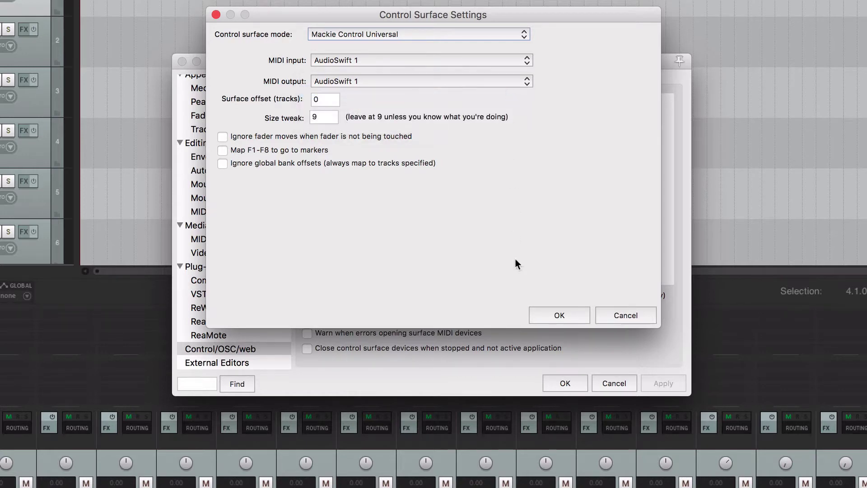
left_click(545, 315)
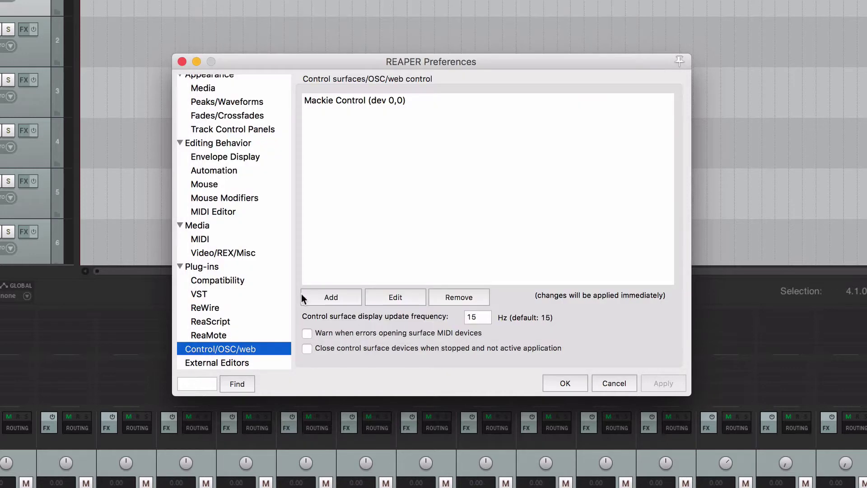
Check the Audio > MIDI Devices list, then close REAPER's Preferences with OK.
scroll(245, 281, "up", 10)
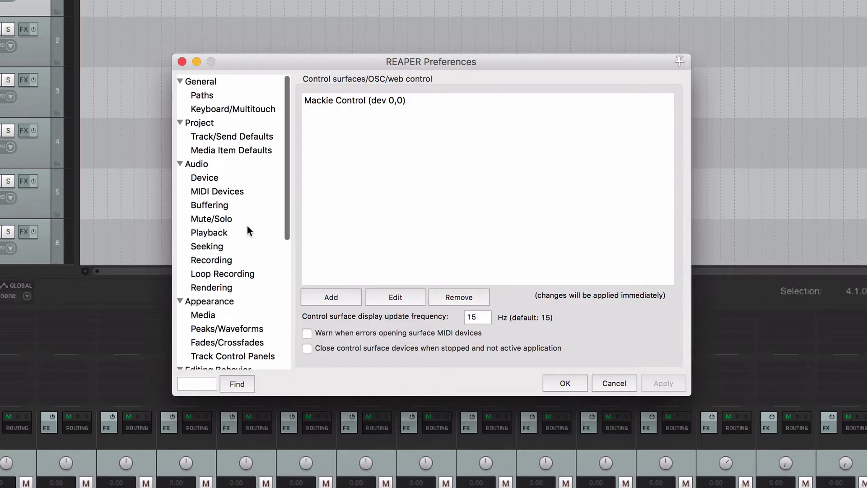
left_click(242, 190)
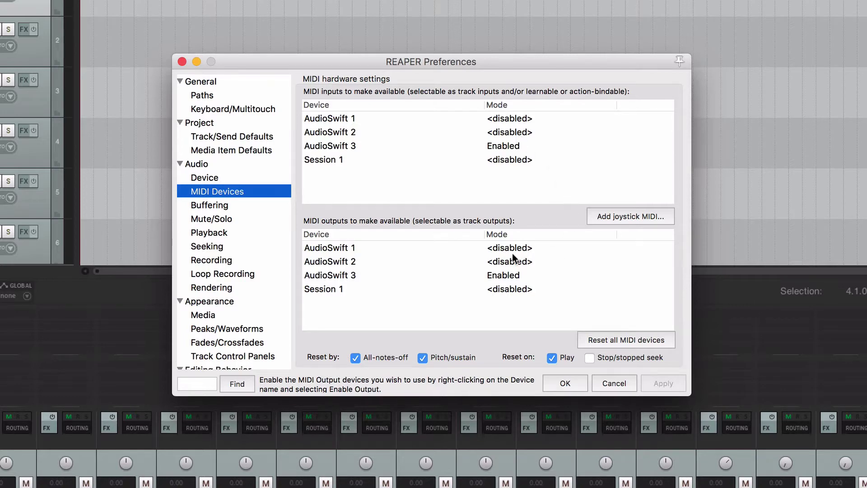
left_click(565, 383)
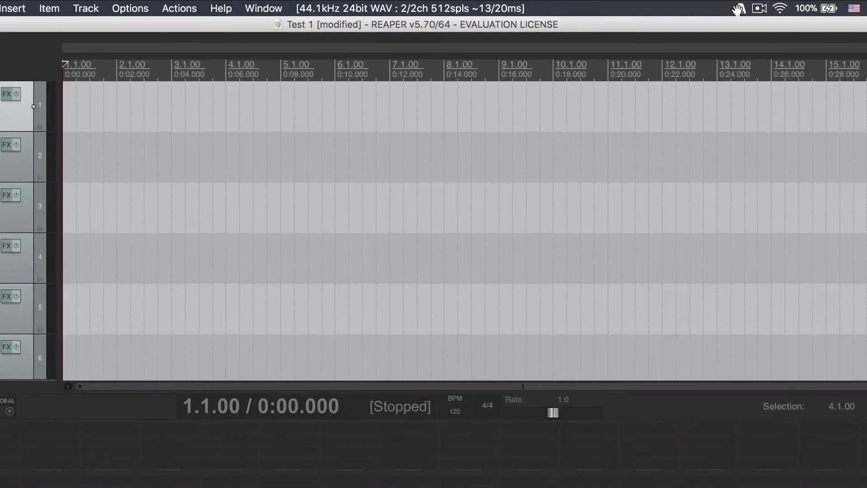
Show the AudioSwift console, keeping Mode on Mixer and DAW on Reaper.
left_click(740, 8)
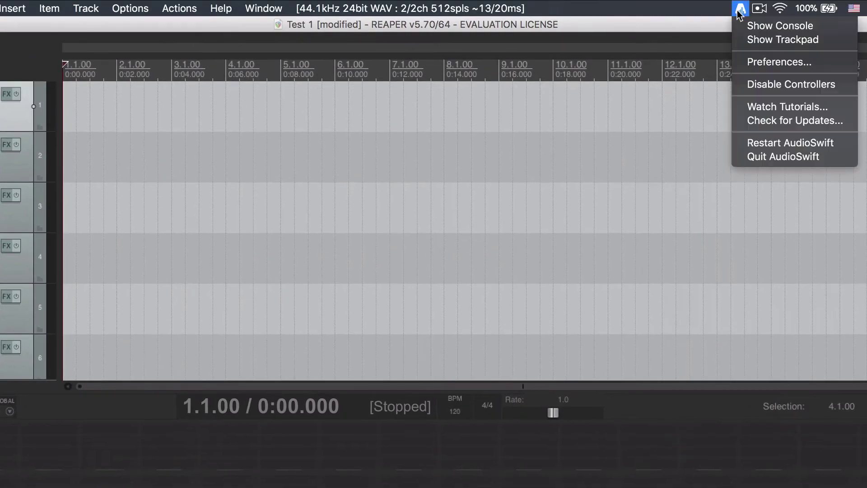
left_click(746, 25)
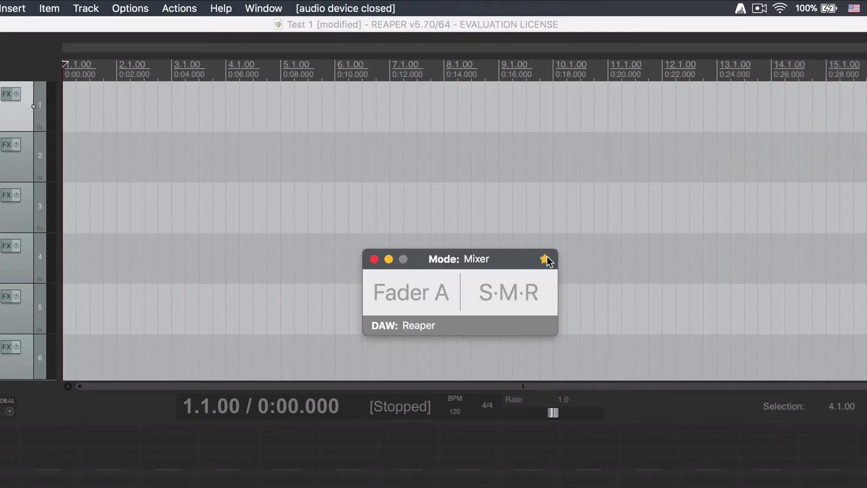
left_click(483, 262)
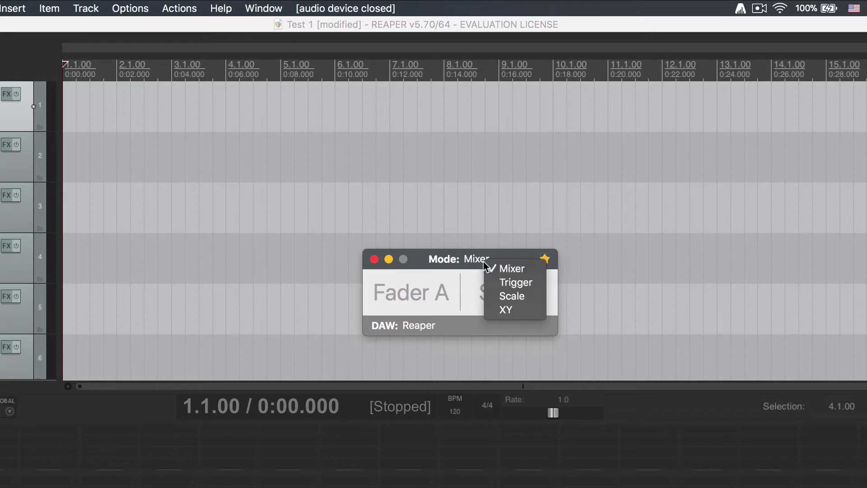
left_click(509, 271)
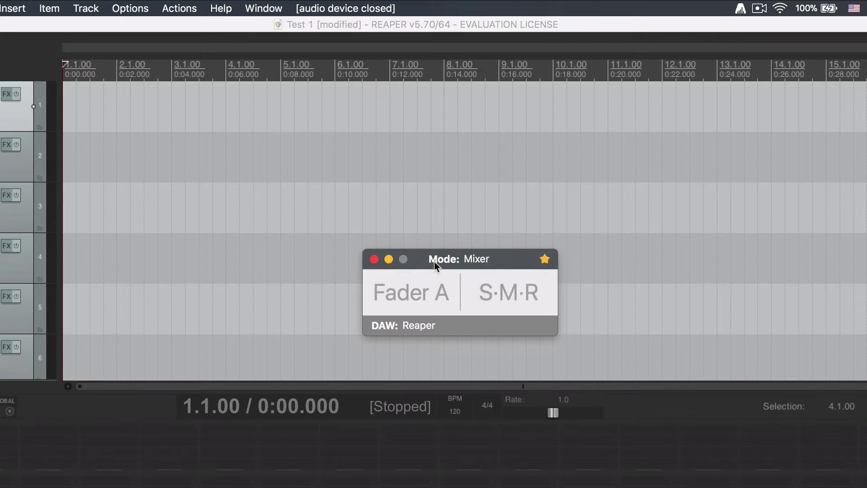
left_click(436, 326)
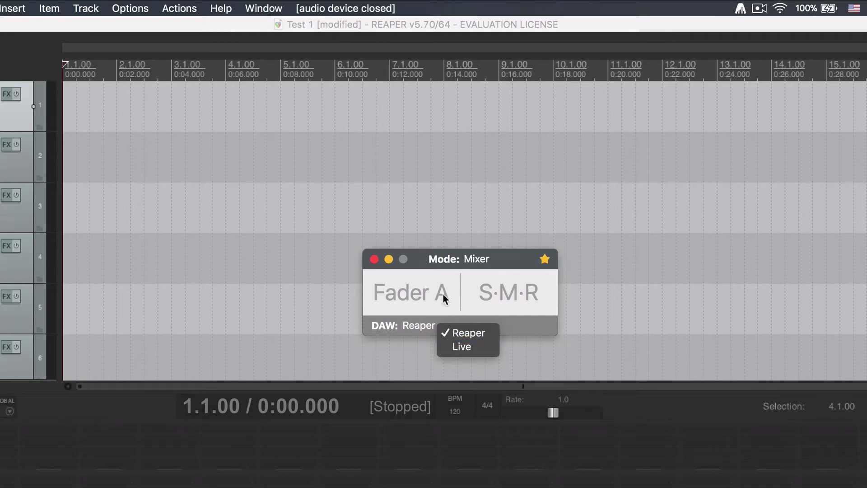
left_click(411, 274)
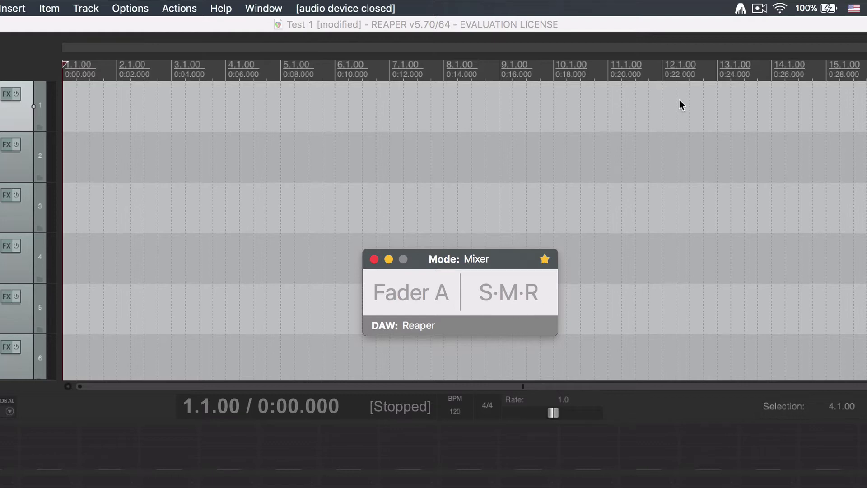
left_click(741, 8)
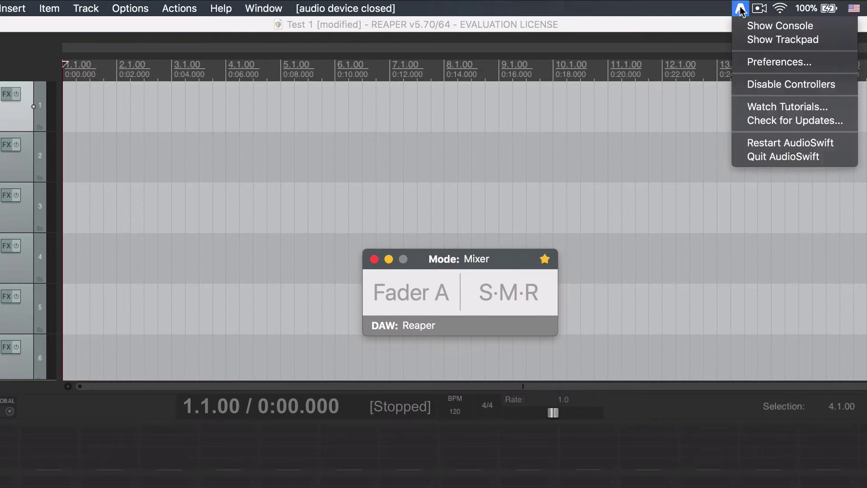
Activate trackpad mixer control and step the track selection to 2, 3, then back to 1.
left_click(755, 44)
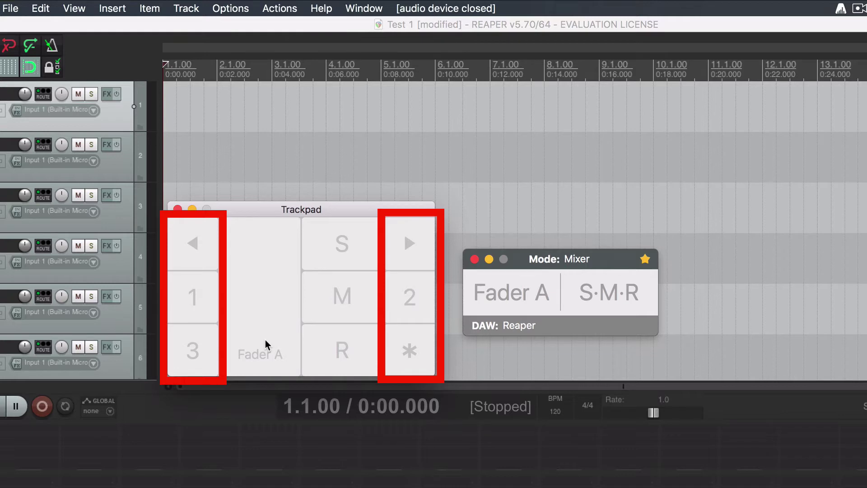
key("ctrl+a")
key("Down")
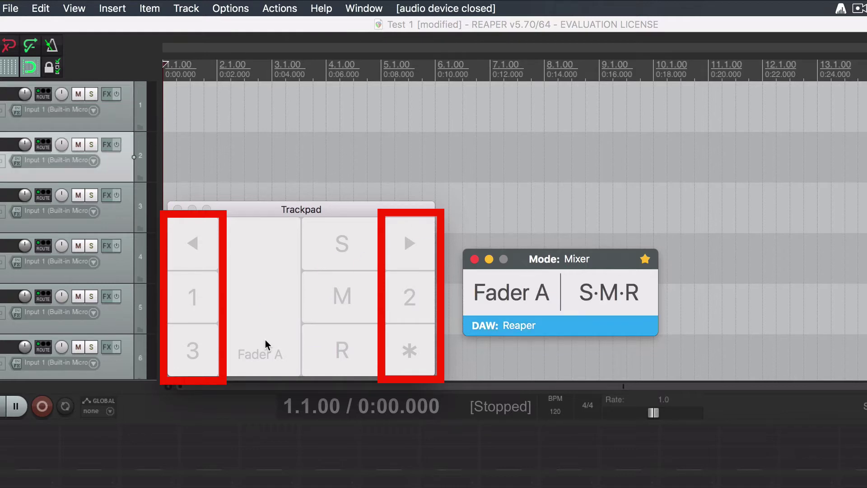
key("Down")
key("Up")
key("Up")
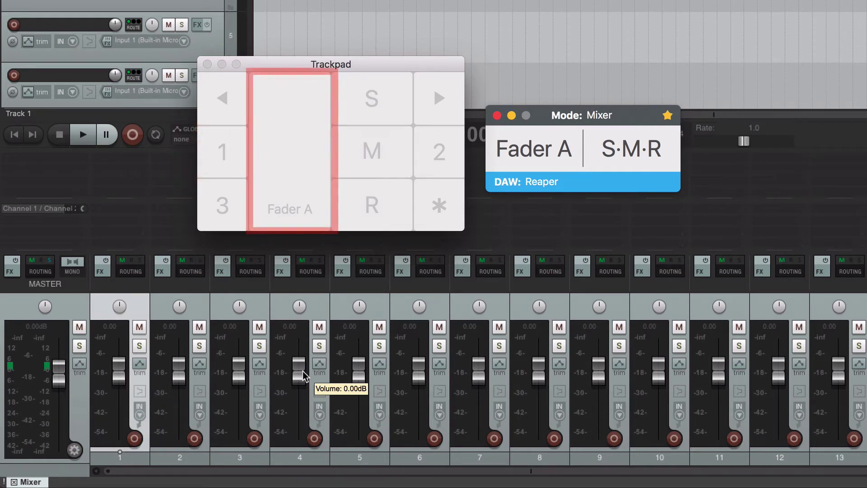
Raise track 1's fader, reset it to 0 dB, then fine-lower it to about -5.33 dB.
left_click_drag(298, 174, 300, 142)
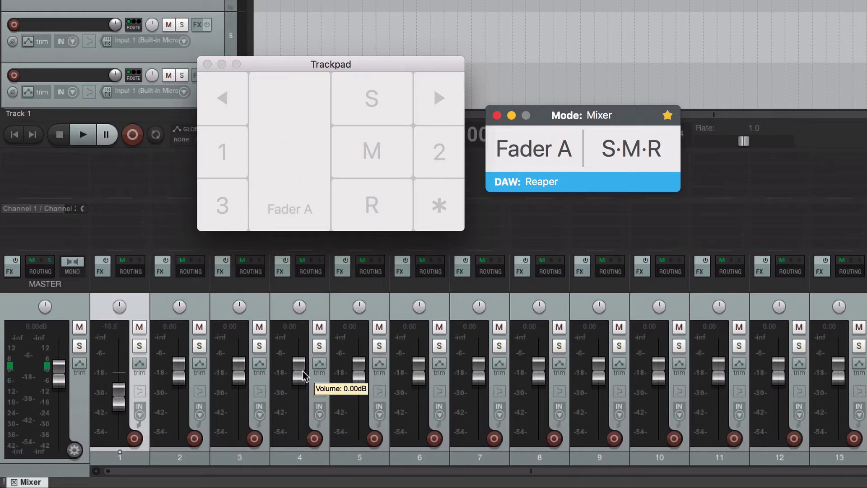
key("Escape")
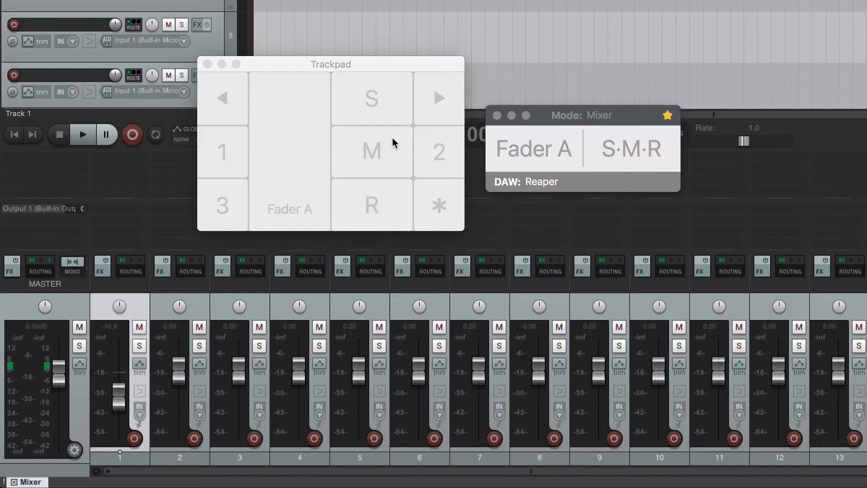
key("ctrl+a")
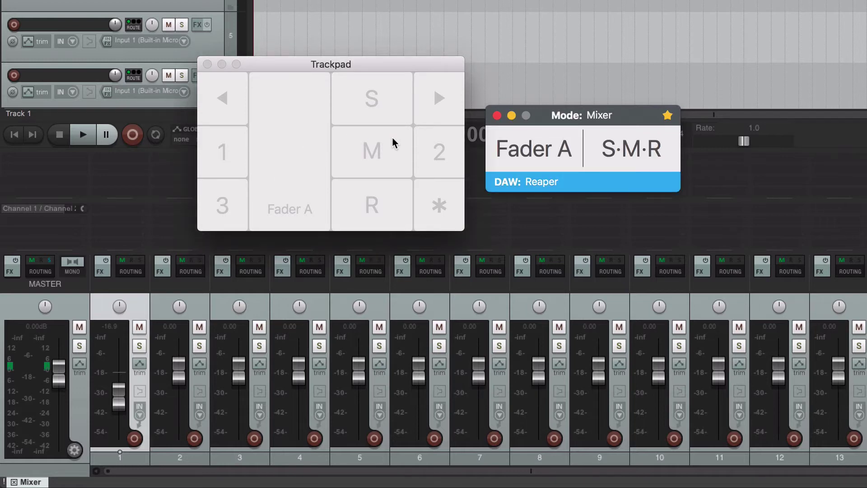
key("alt")
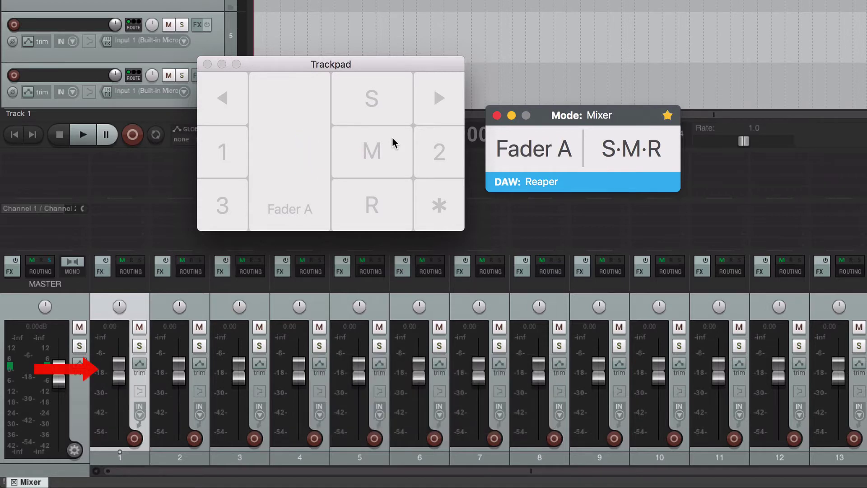
key("super")
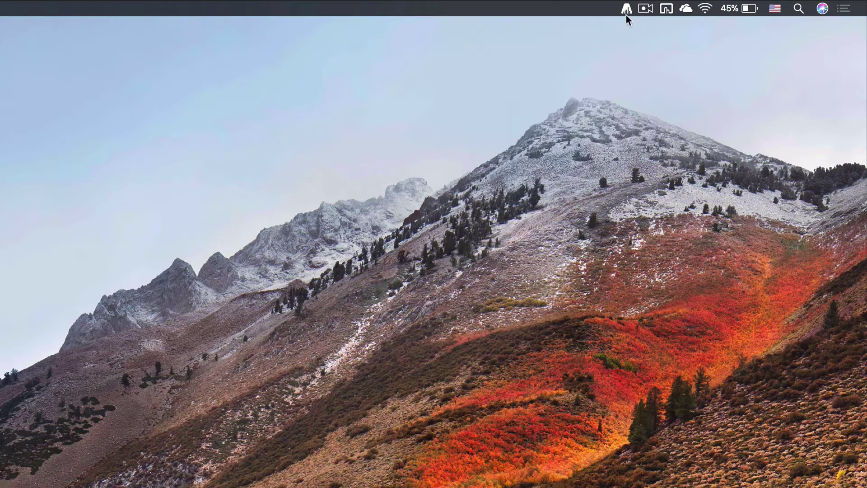
Open AudioSwift's Preferences from its menu-bar icon.
left_click(626, 13)
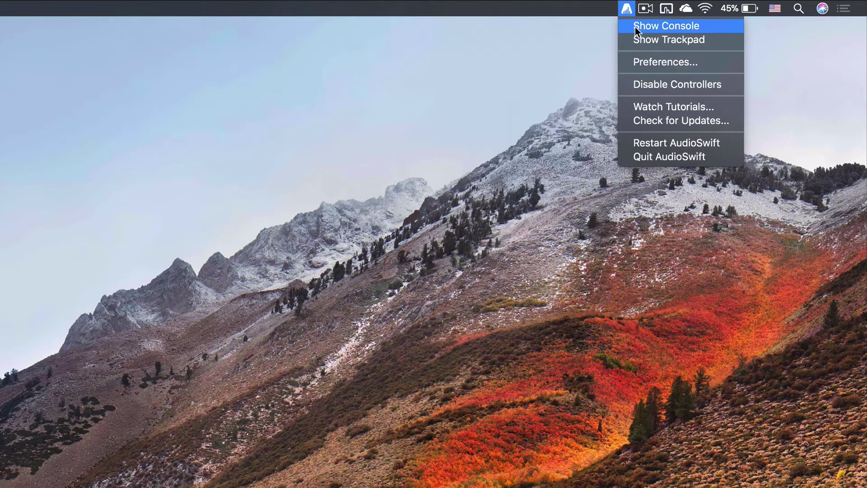
left_click(668, 62)
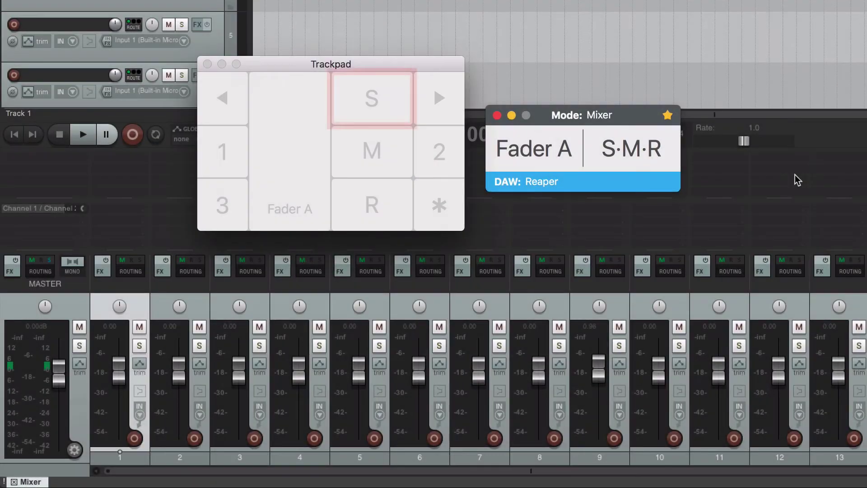
Solo track 1, select track 14's strip, and switch the trackpad to View 2 (Fader + Pan).
key("F6")
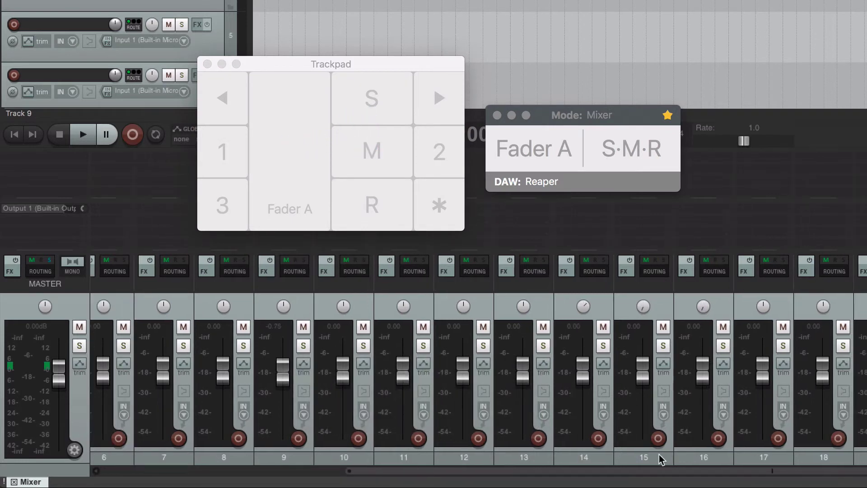
left_click(596, 456)
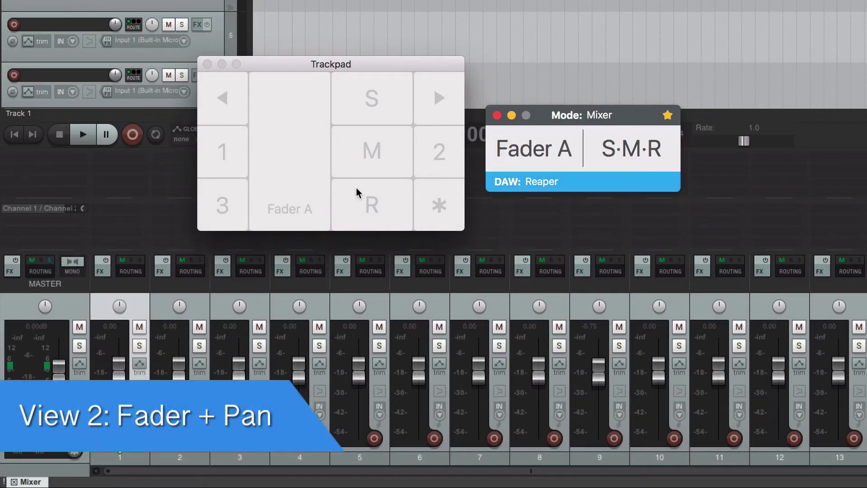
key("2")
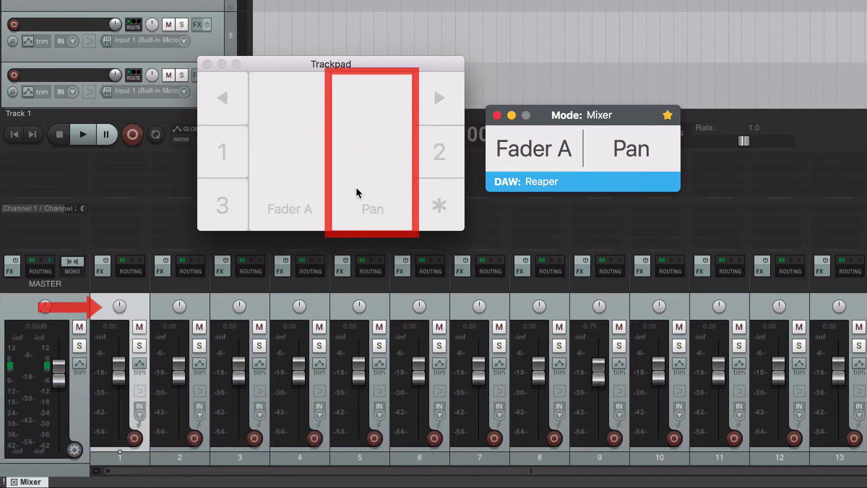
Sweep track 1's pan right from the Pan zone, then reset it to centre.
scroll(356, 193, "up", 3)
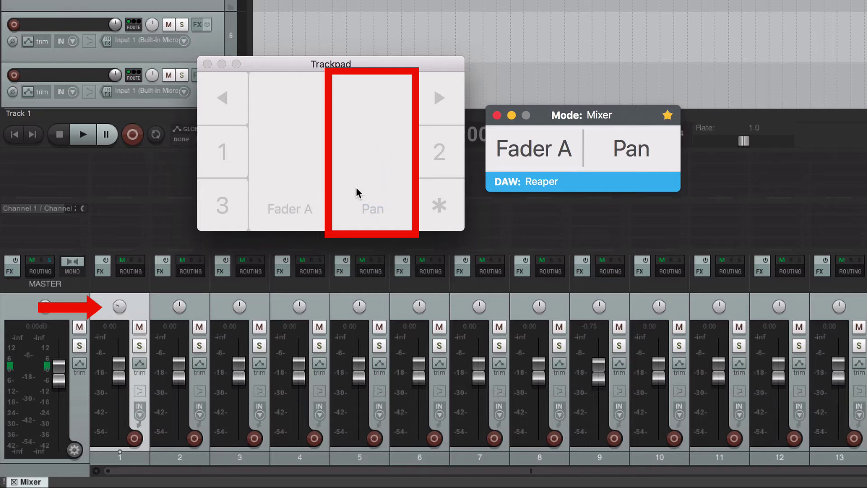
key("alt")
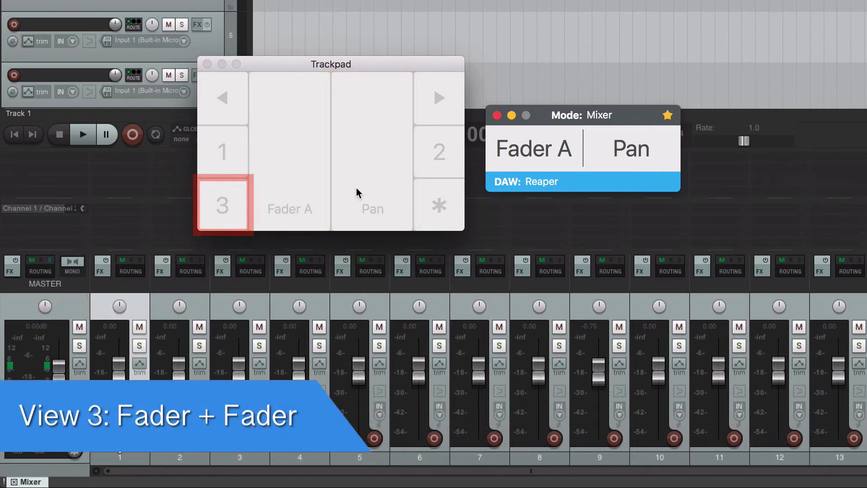
In the Fader + Fader view, reset track 5 to 0 dB, then fine-slide tracks 5 and 6 to -16.8 and -21.4 dB.
key("3")
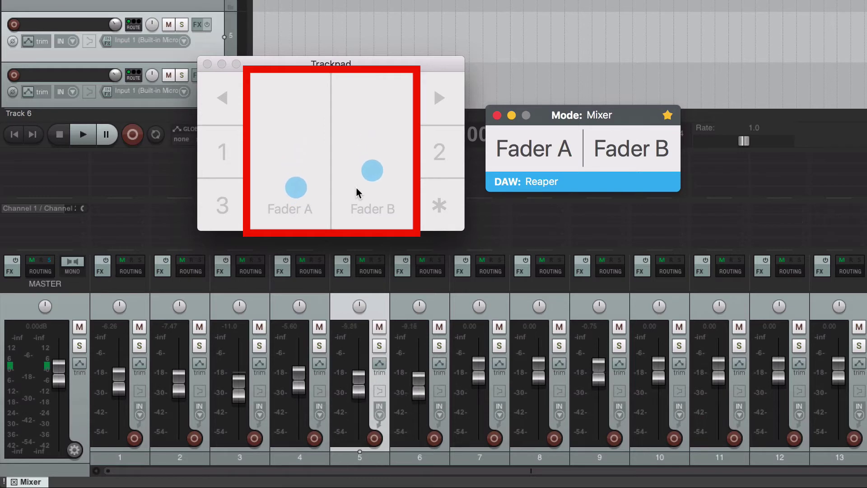
key("alt")
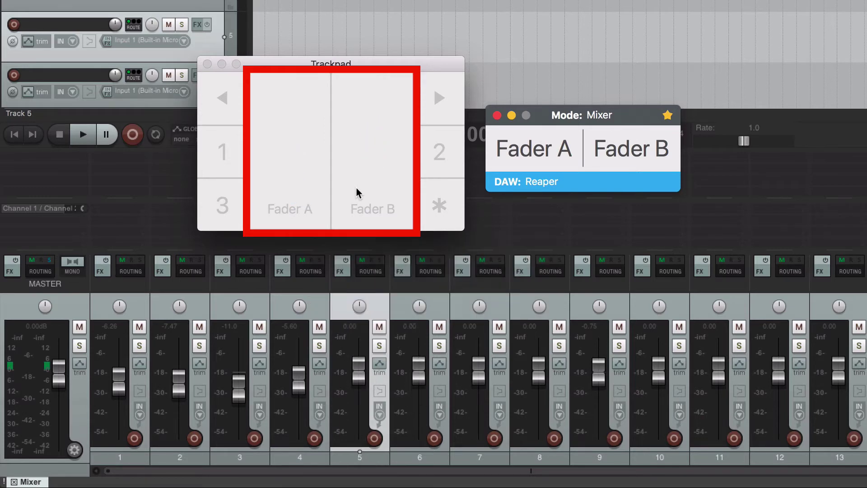
key("super")
scroll(356, 187, "down", 5)
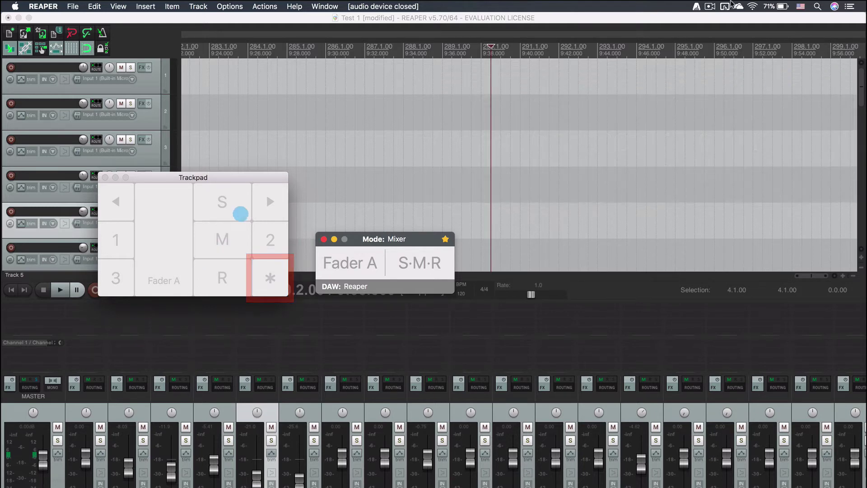
left_click(696, 8)
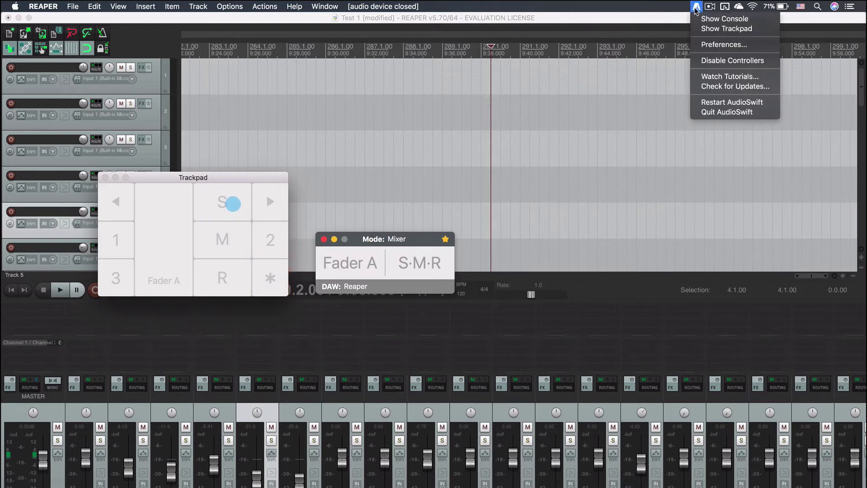
left_click(721, 45)
left_click(550, 123)
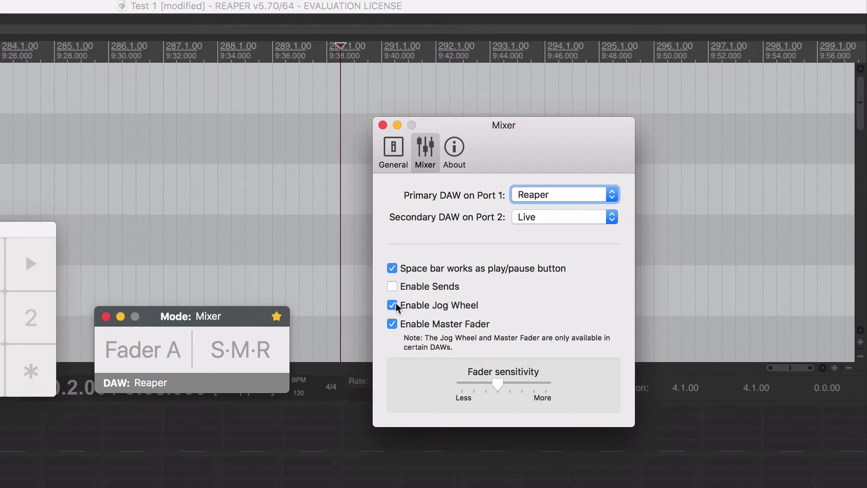
left_click(382, 124)
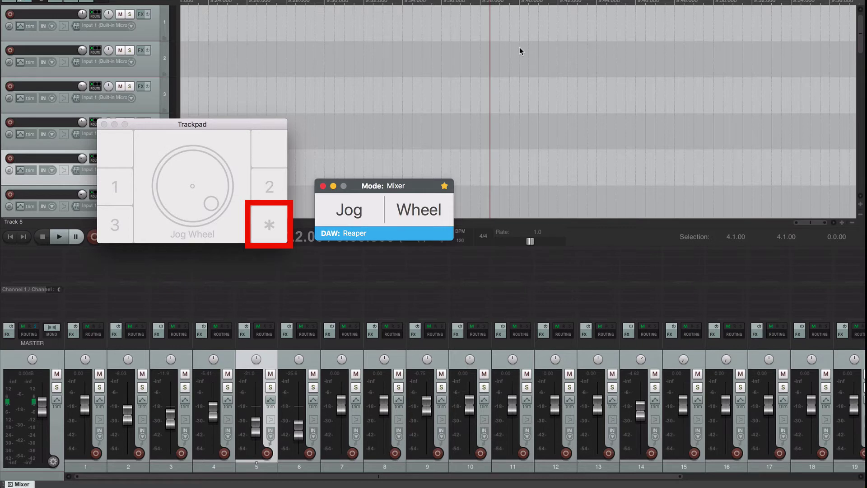
Hand control back to REAPER, then reset the master volume to 0 dB from the Master Fader zone.
key("Escape")
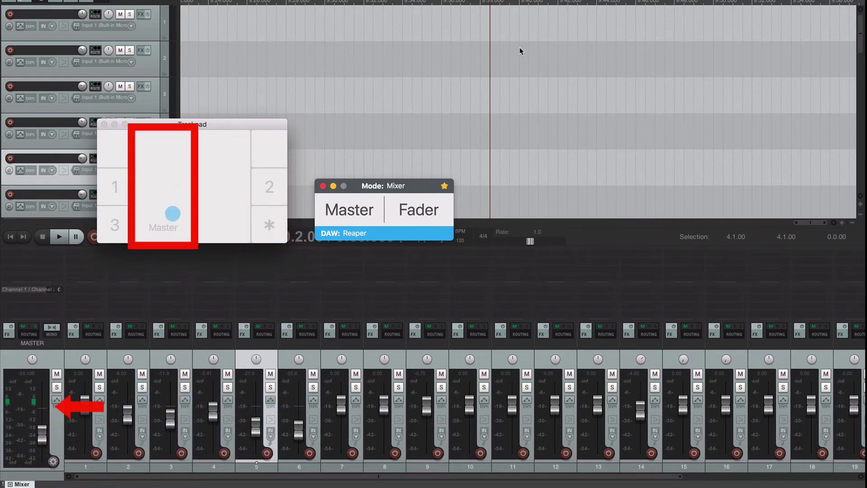
key("alt")
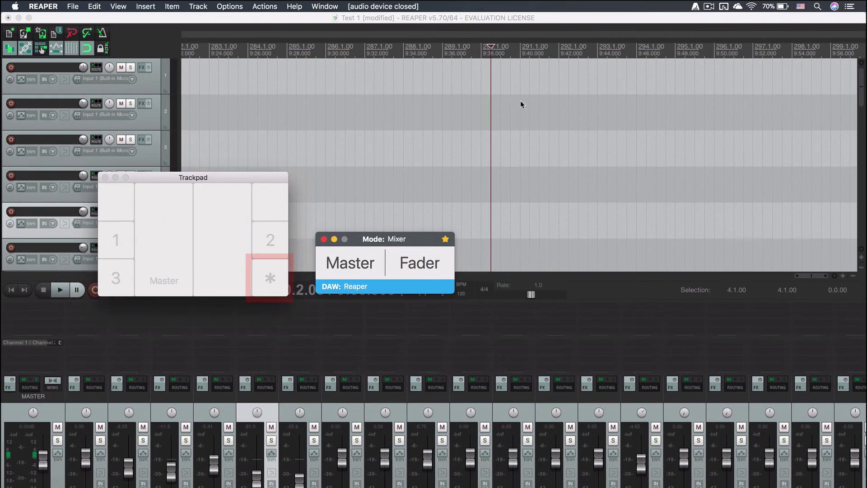
Advance the trackpad from the Master Fader view to the Fader A with S·M·R view.
key("asterisk")
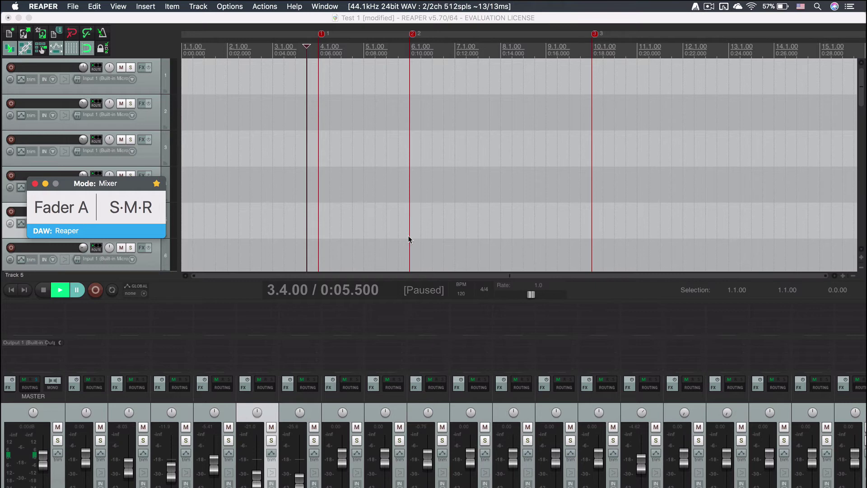
Play the REAPER project briefly, then pause it at 5.1.66 / 0:08.330.
key("space")
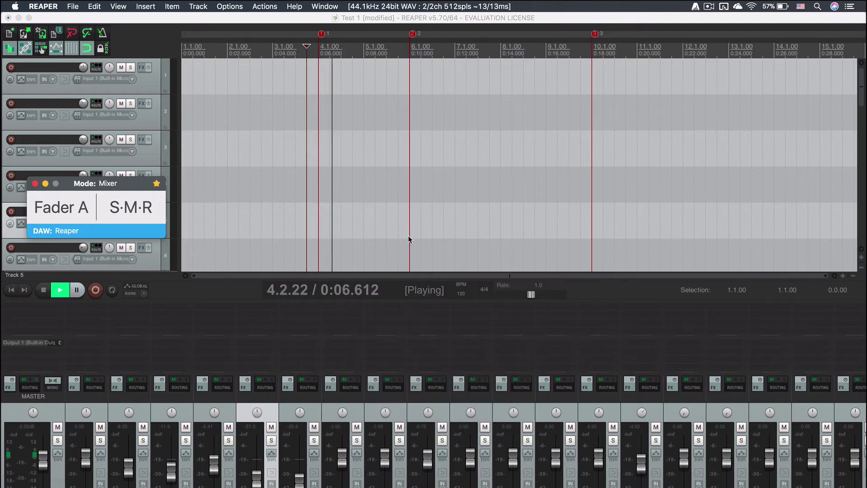
key("space")
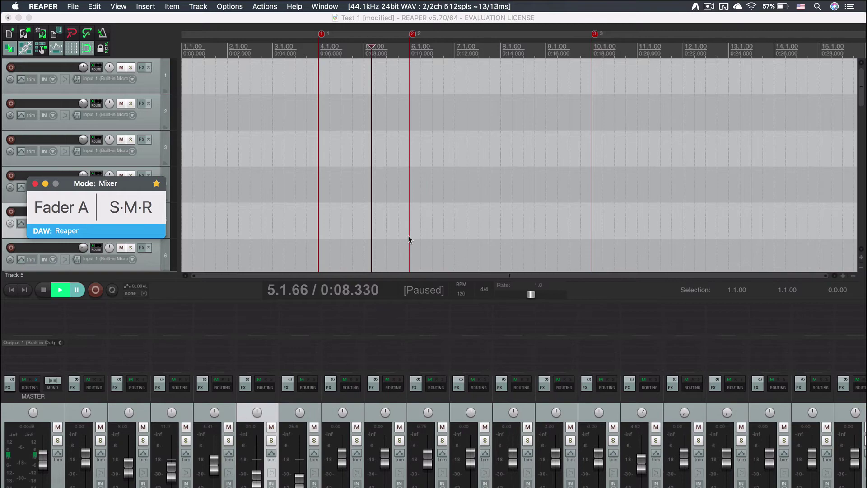
key("Escape")
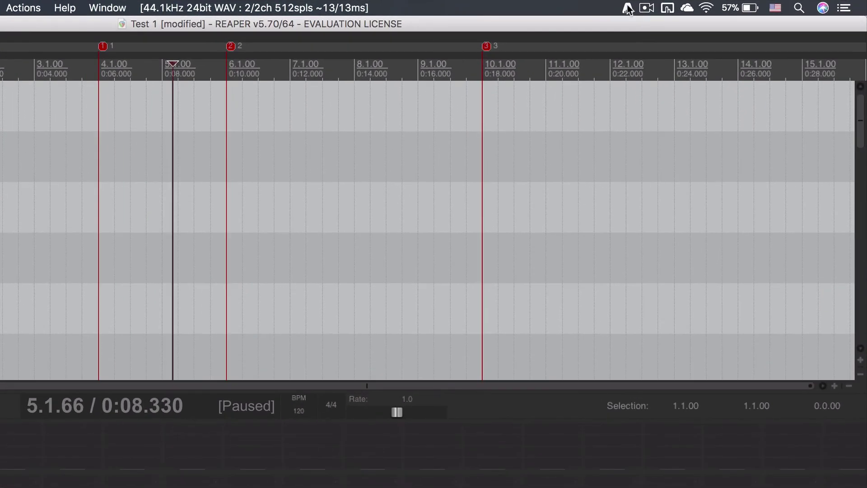
left_click(628, 8)
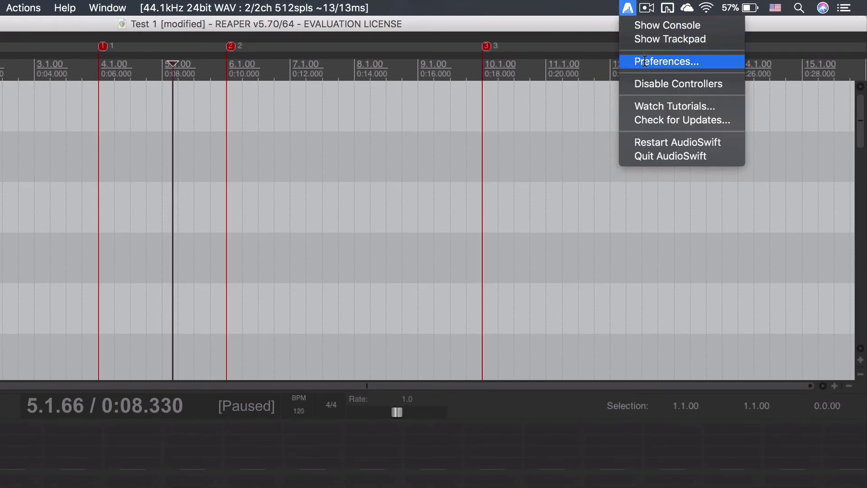
left_click(671, 62)
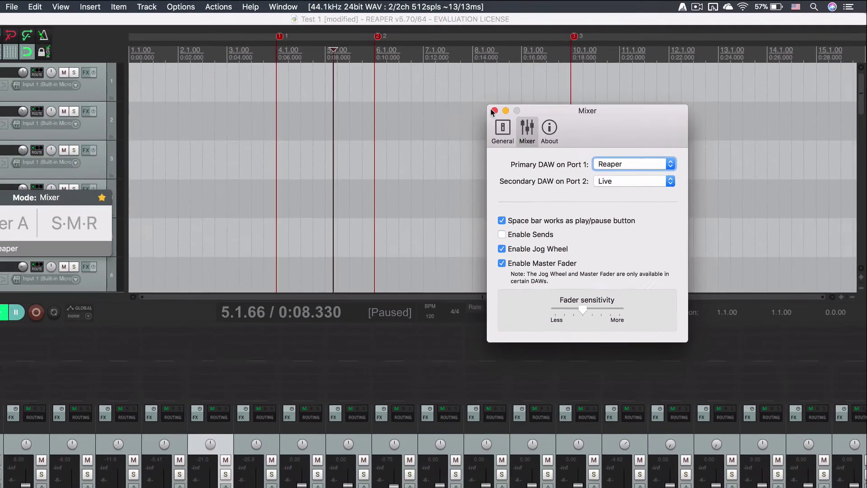
left_click(494, 110)
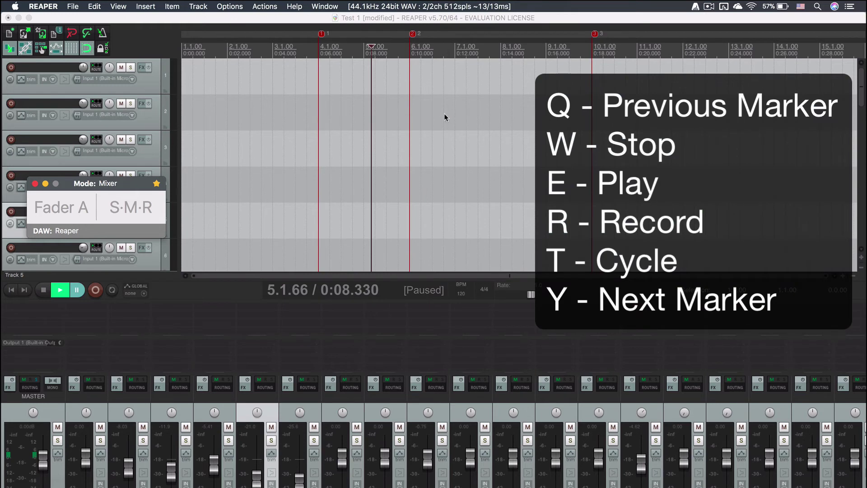
Jump back to the project start with Q, then play, stop, replay and pause using E and W.
key("q")
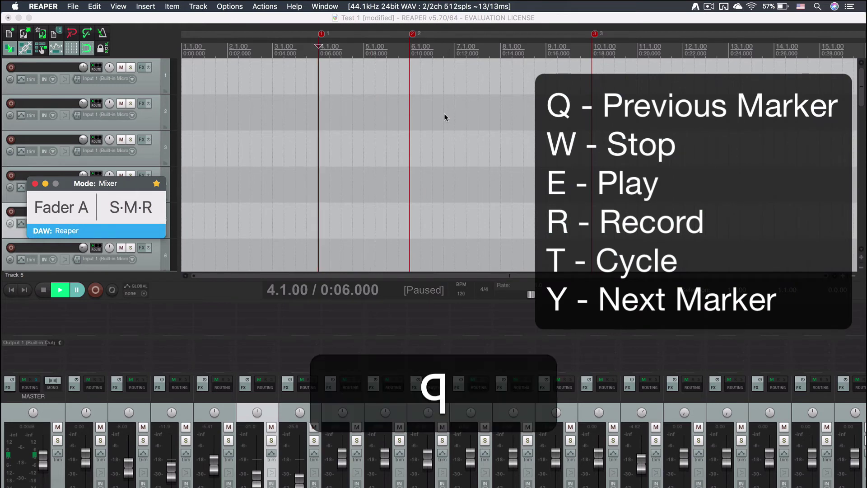
key("q")
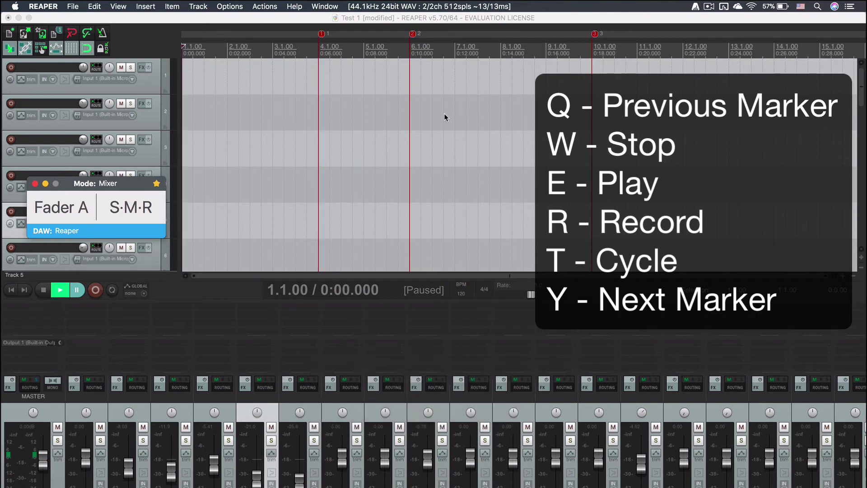
key("e")
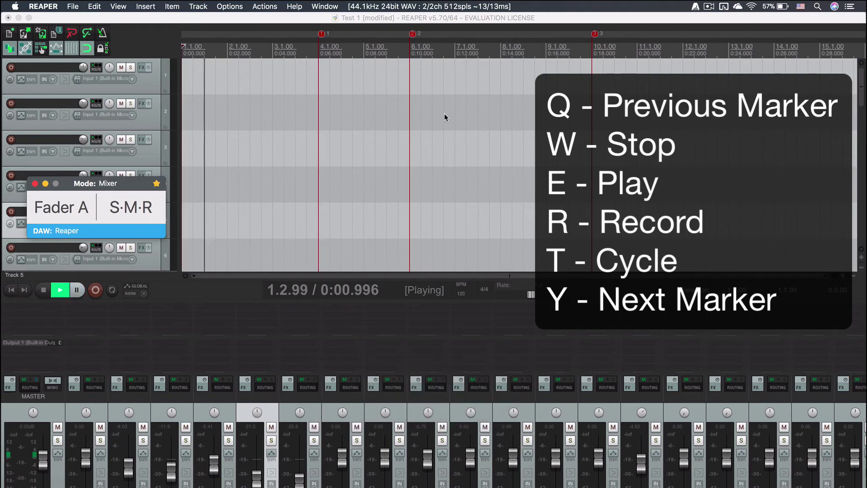
key("w")
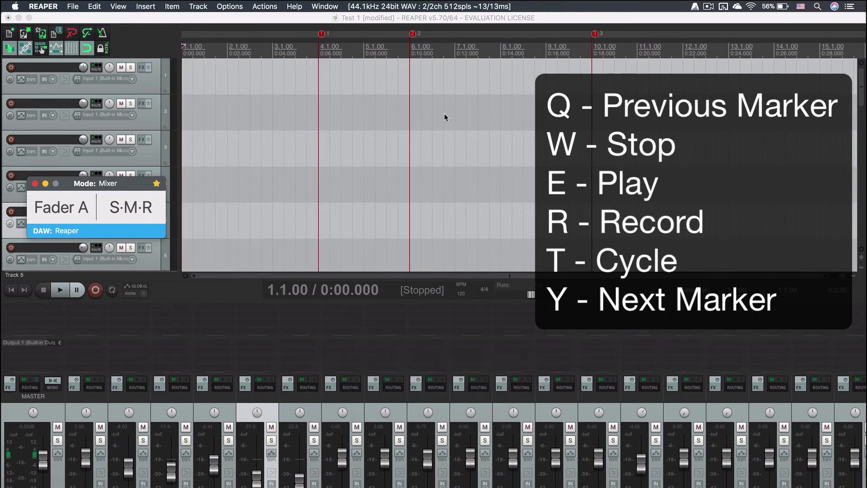
key("e")
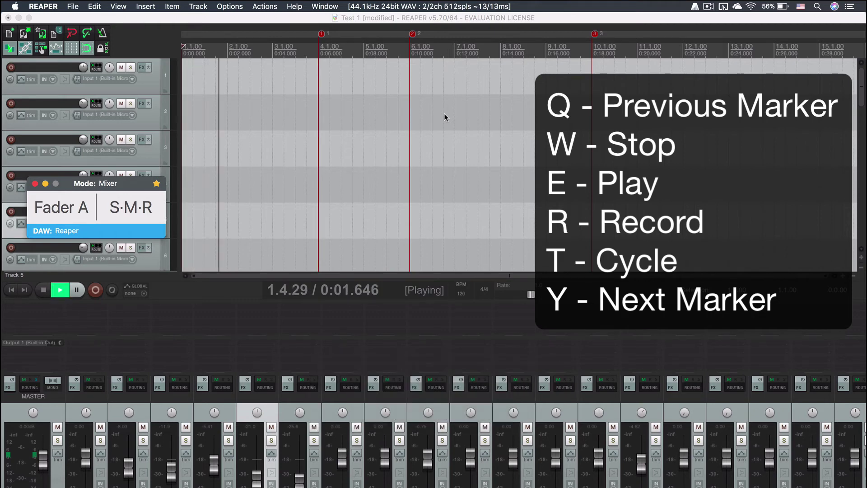
key("e")
Record a pass with R, pause at 3.1.61, enable cycle with T, and jump to the next marker with Y.
key("r")
key("r")
key("e")
key("t")
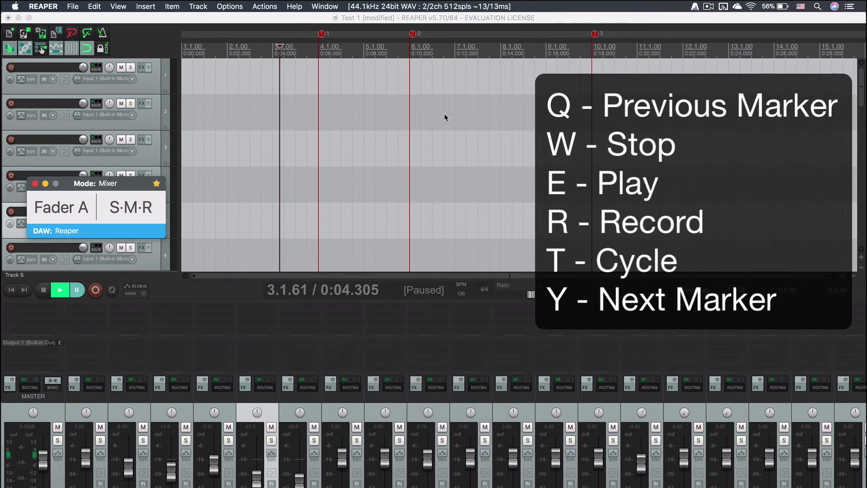
key("y")
key("y")
key("y")
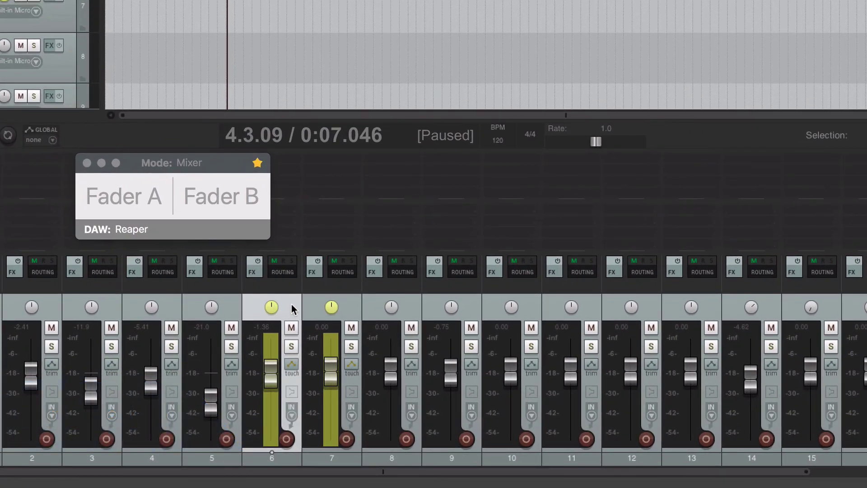
Set tracks 6 and 7 to Touch automation mode and start playback to write track 6's volume.
right_click(291, 304)
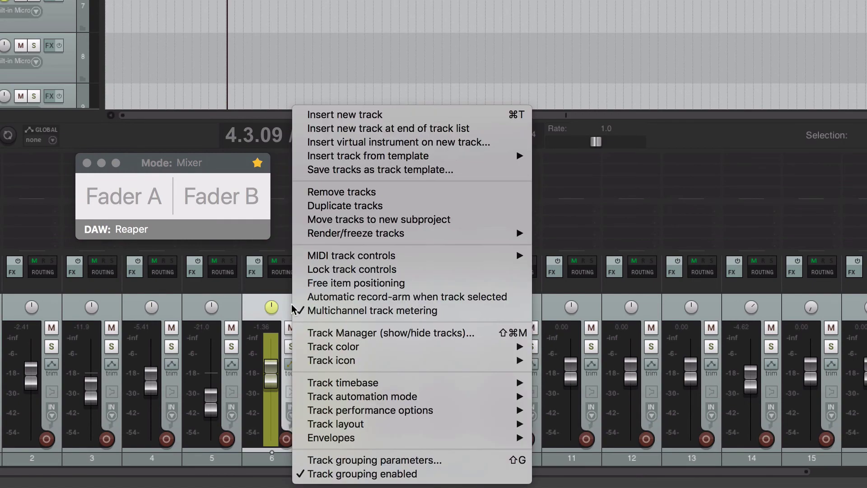
mouse_move(394, 399)
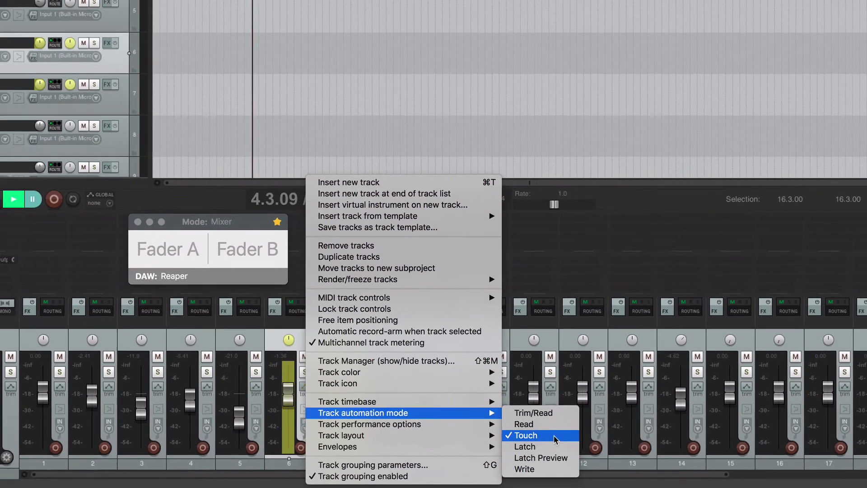
left_click(554, 437)
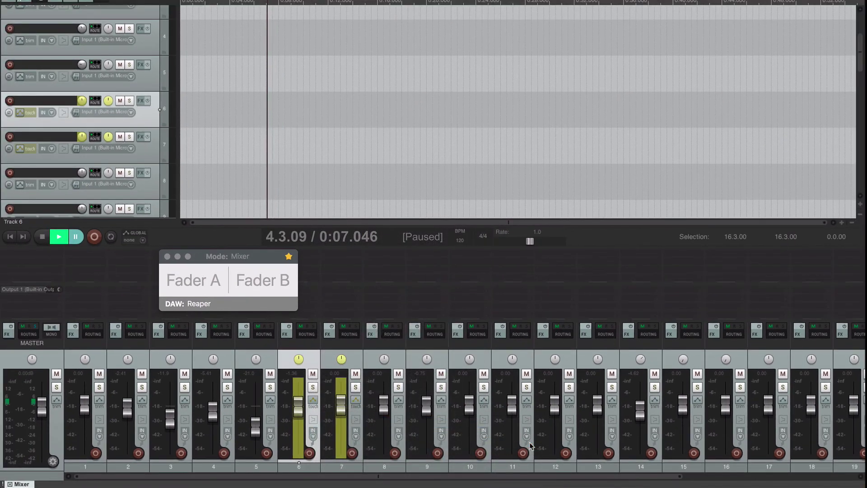
key("space")
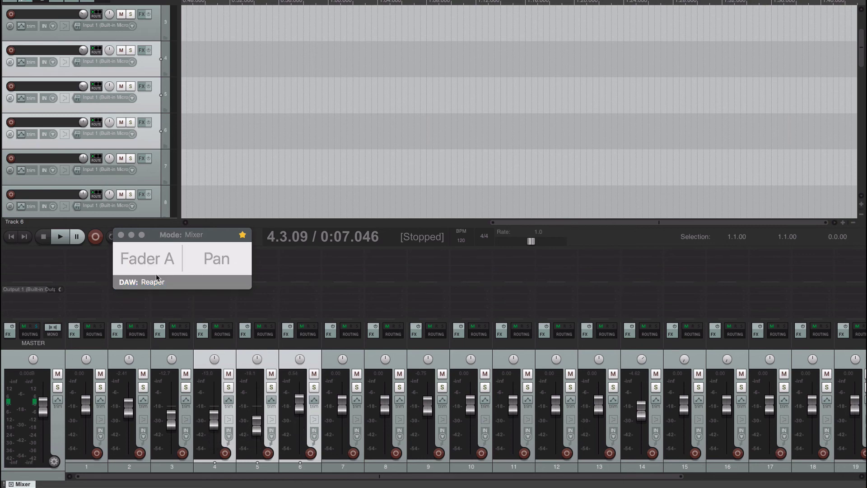
Select track 3's mixer strip, then move the selection down to track 4.
left_click(188, 469)
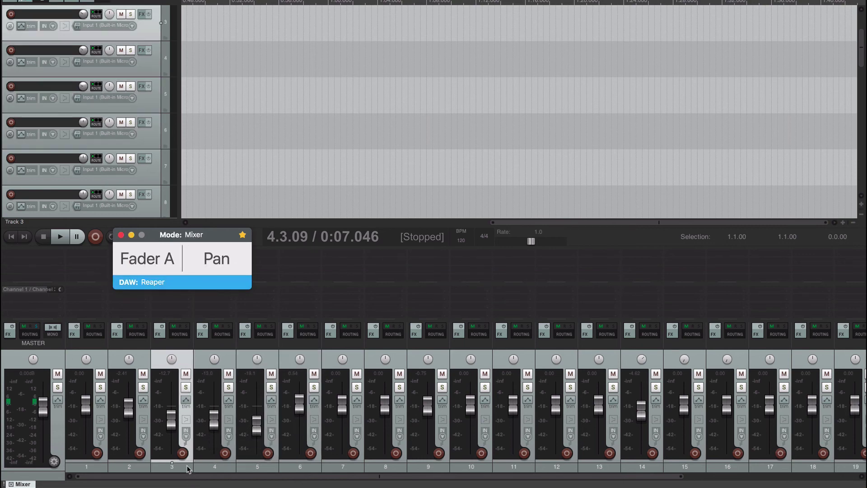
key("Down")
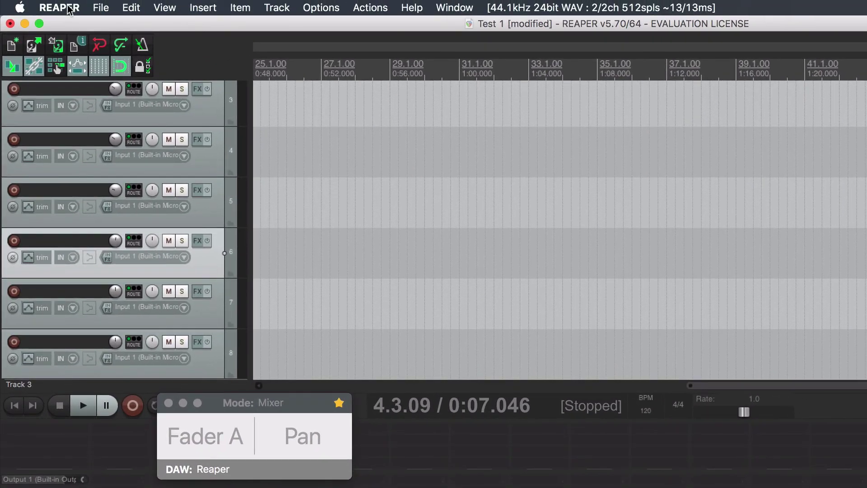
left_click(68, 9)
left_click(78, 45)
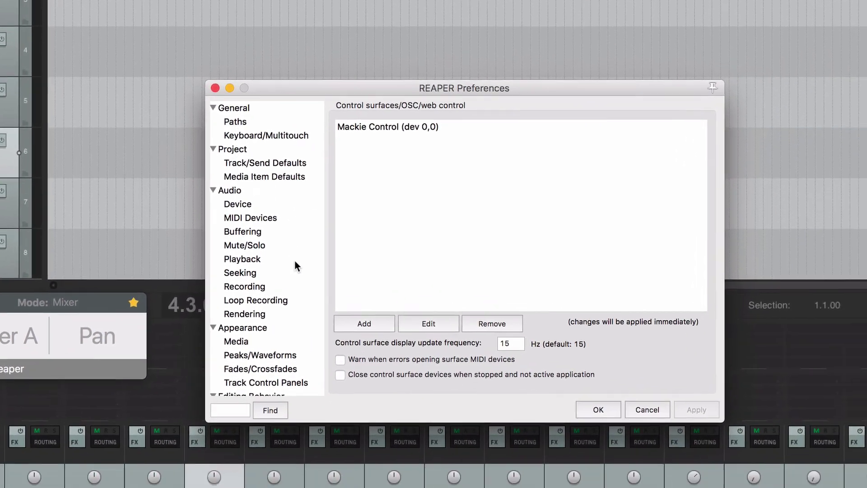
scroll(433, 336, "down", 10)
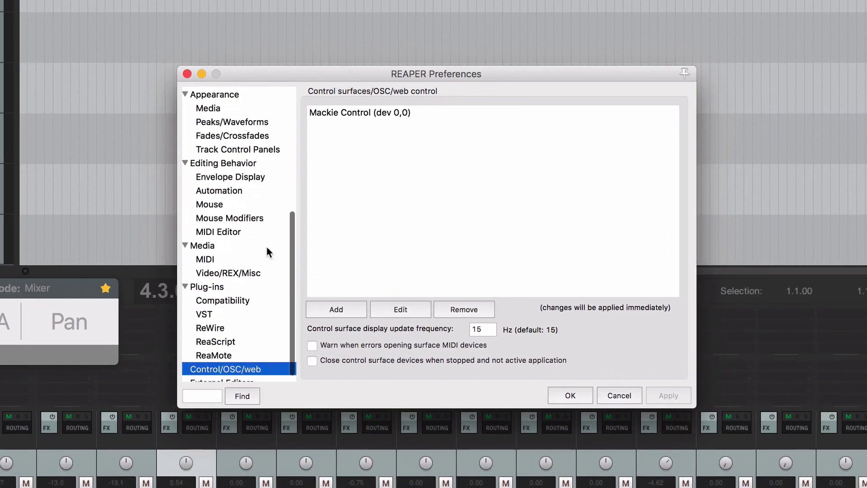
scroll(265, 244, "down", 1)
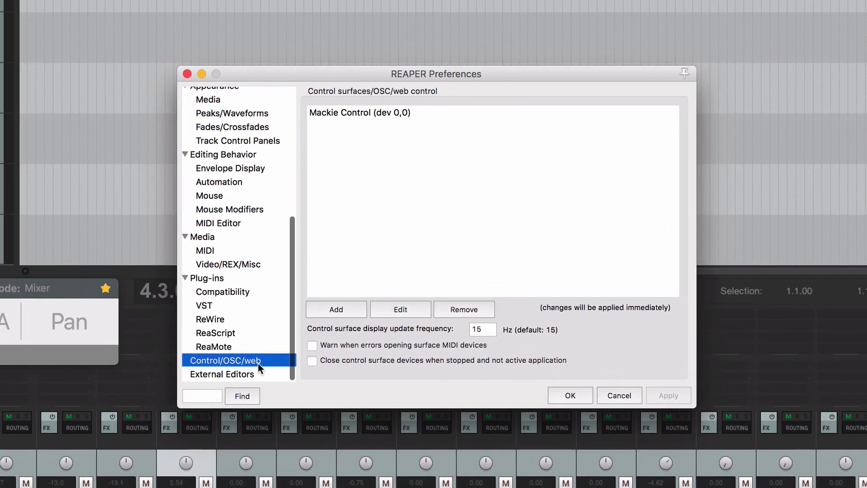
double_click(368, 114)
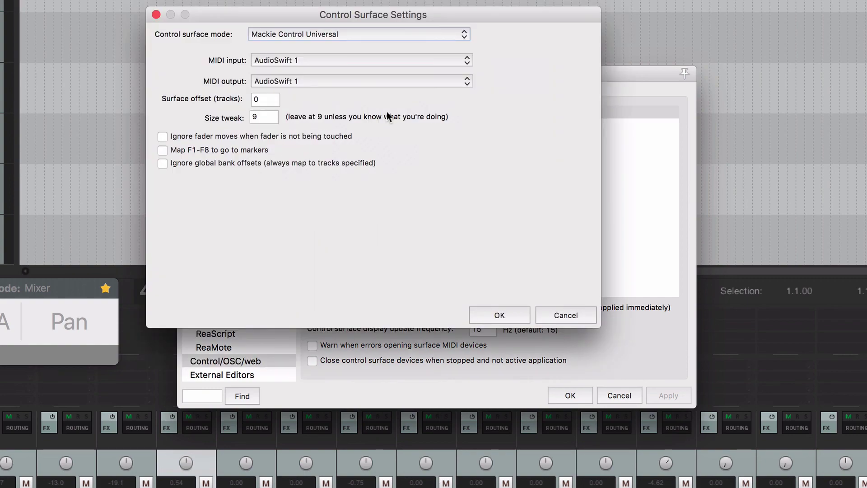
left_click(500, 315)
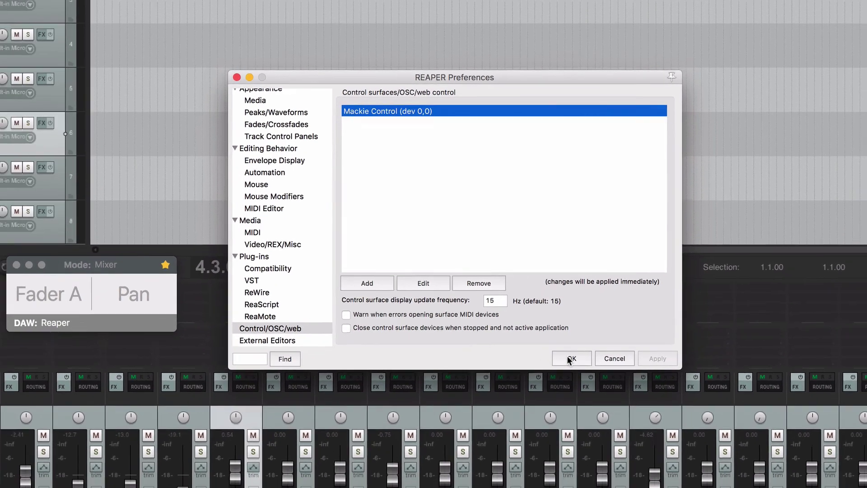
left_click(568, 358)
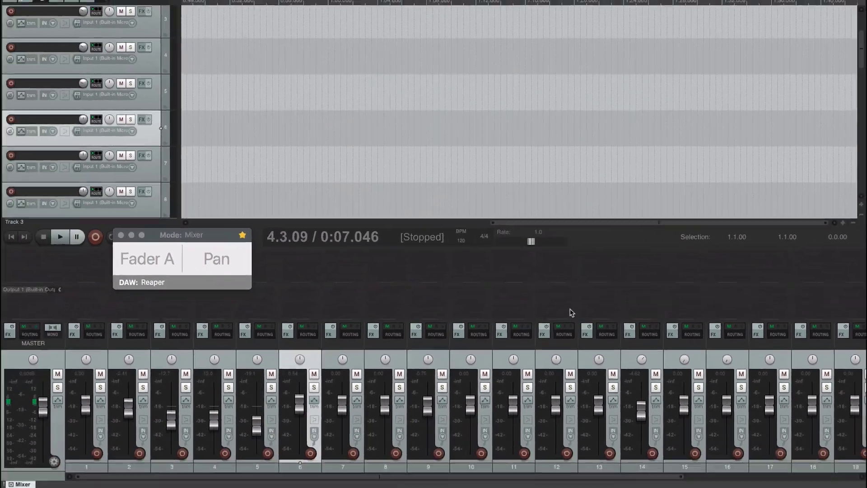